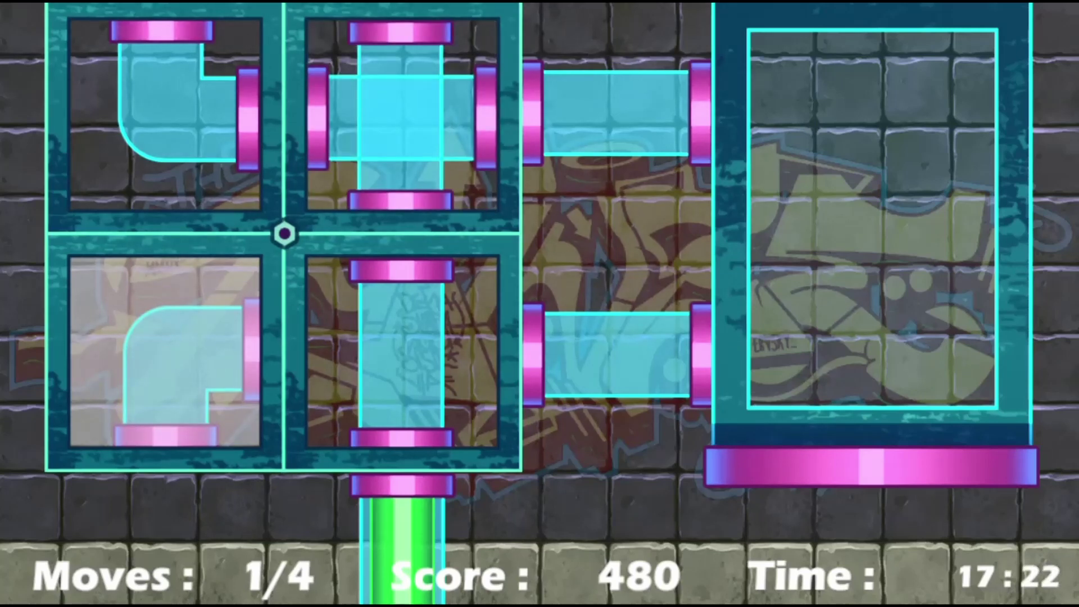
Rotate the pipe tiles to line up the cross pipe and fill the tank, reaching score 660.
key(Return)
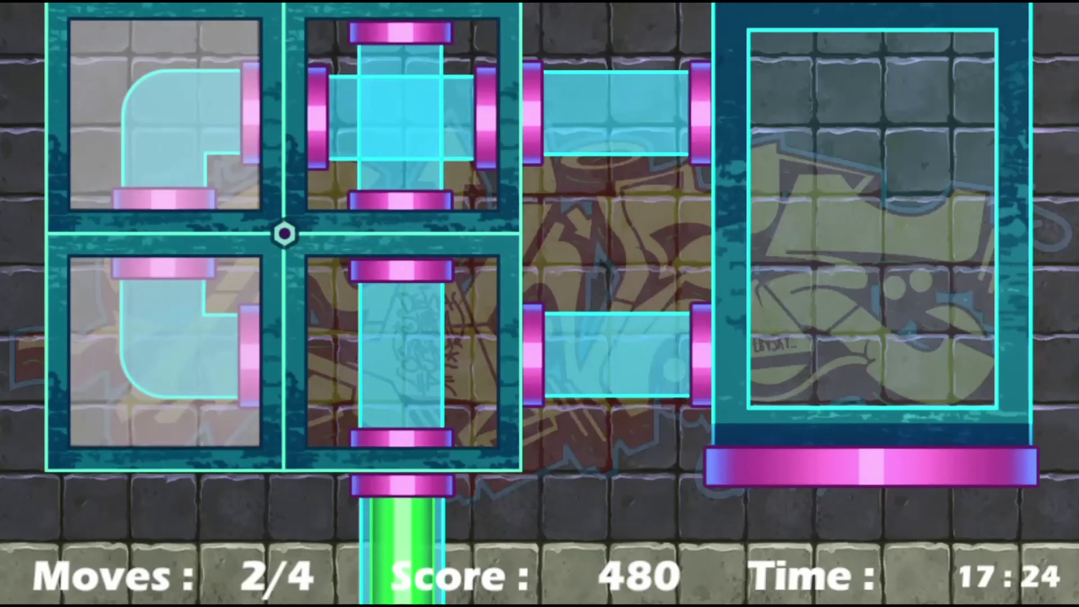
key(Right)
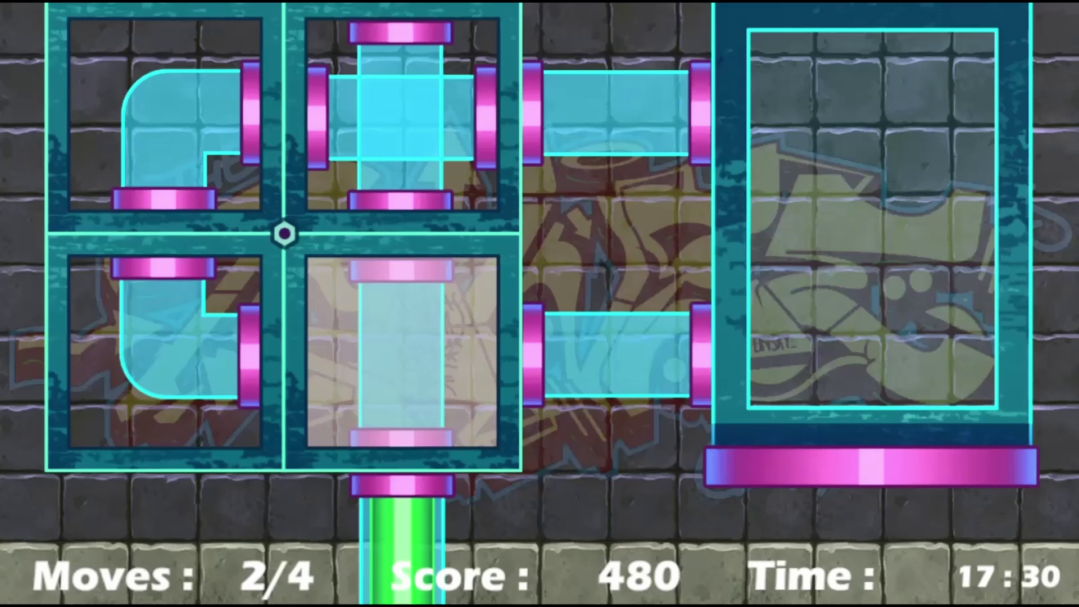
key(Return)
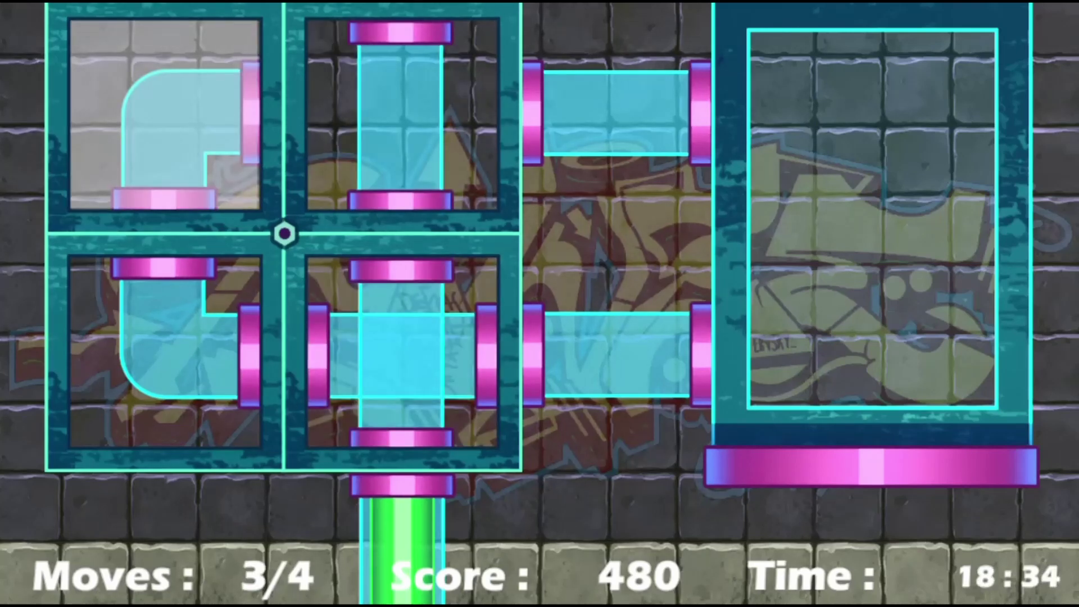
key(Return)
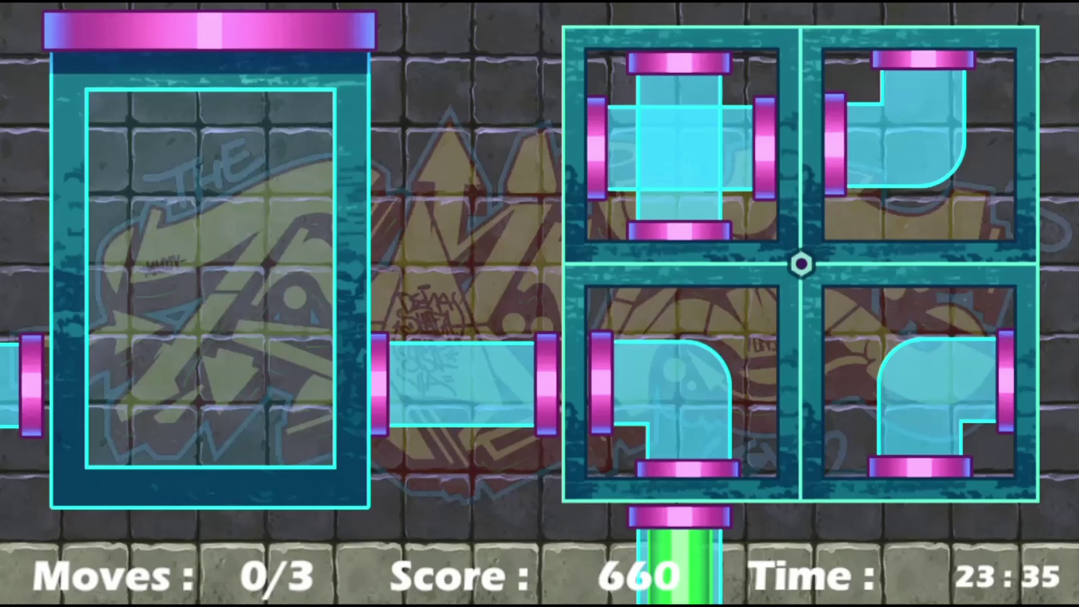
Make the first rotation on the three-move board, moving the cross pipe down.
click(681, 382)
click(681, 145)
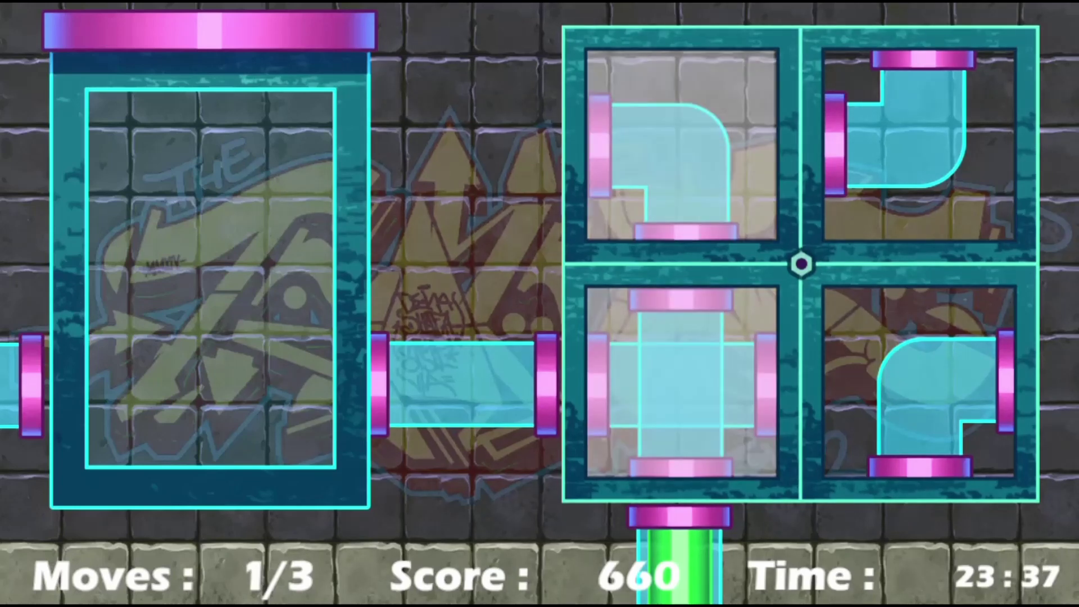